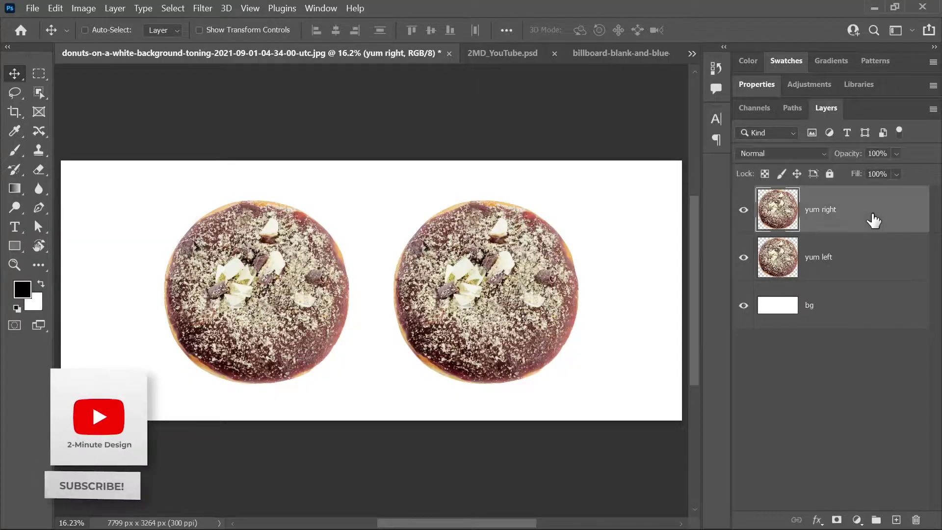
Convert the 'yum right' donut layer to a smart object, then select both donut layers
{"action": "left_click", "coordinate": [873, 219]}
{"action": "right_click", "coordinate": [874, 220]}
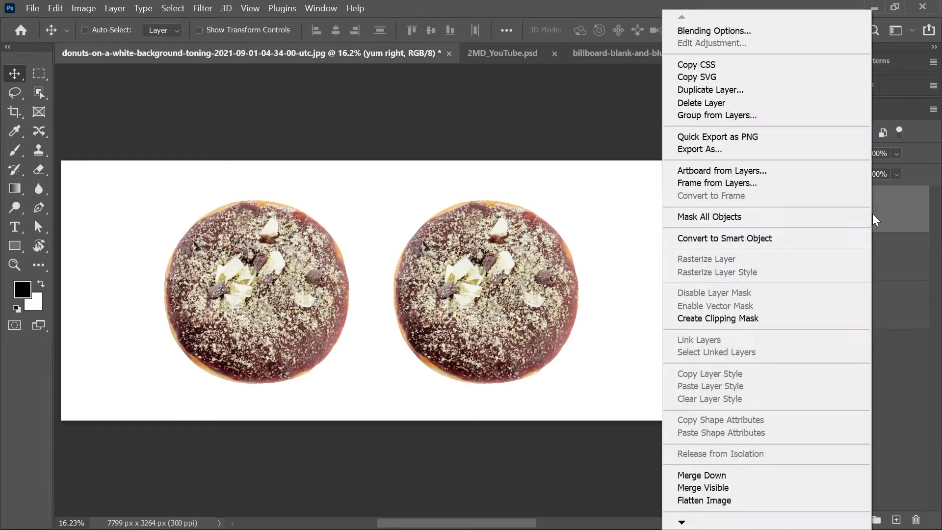
{"action": "left_click", "coordinate": [760, 242]}
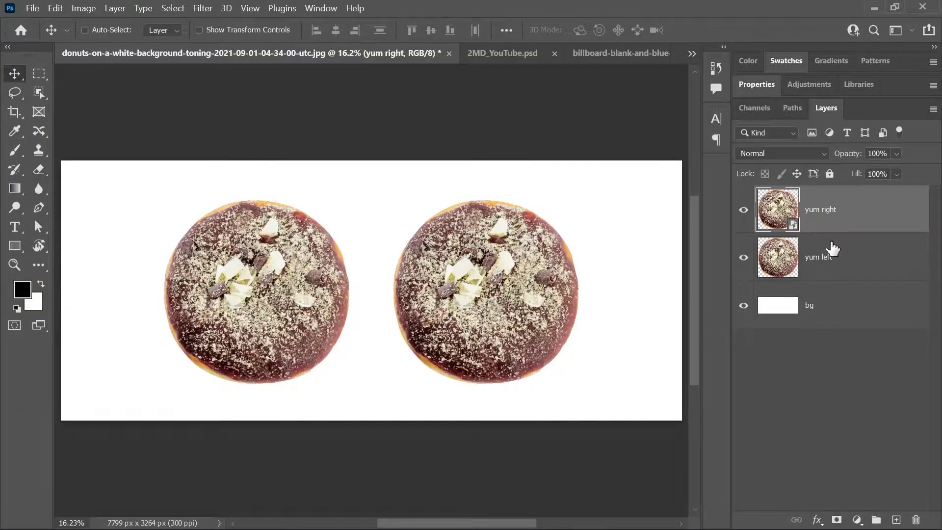
{"action": "left_click", "coordinate": [848, 270], "text": "shift"}
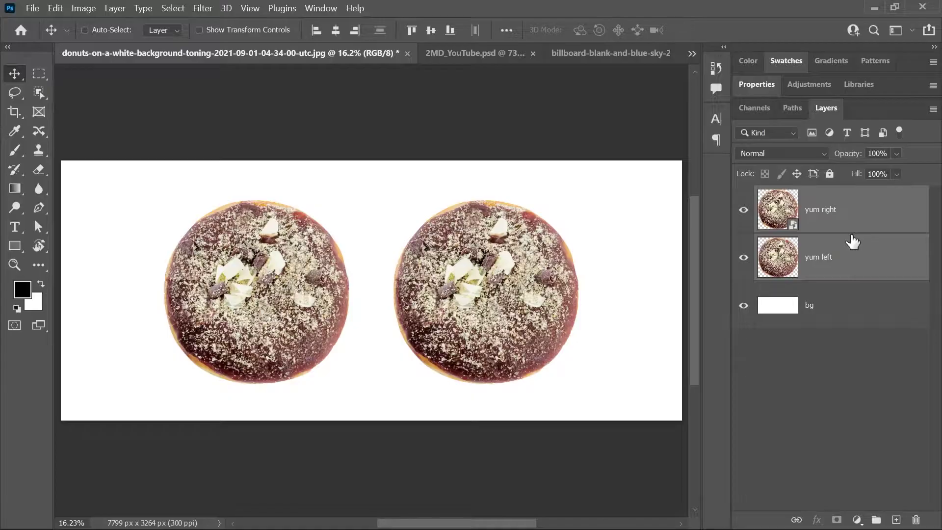
Scale both donut layers down together into a tiny speck at the canvas centre
{"action": "key", "text": "ctrl+t"}
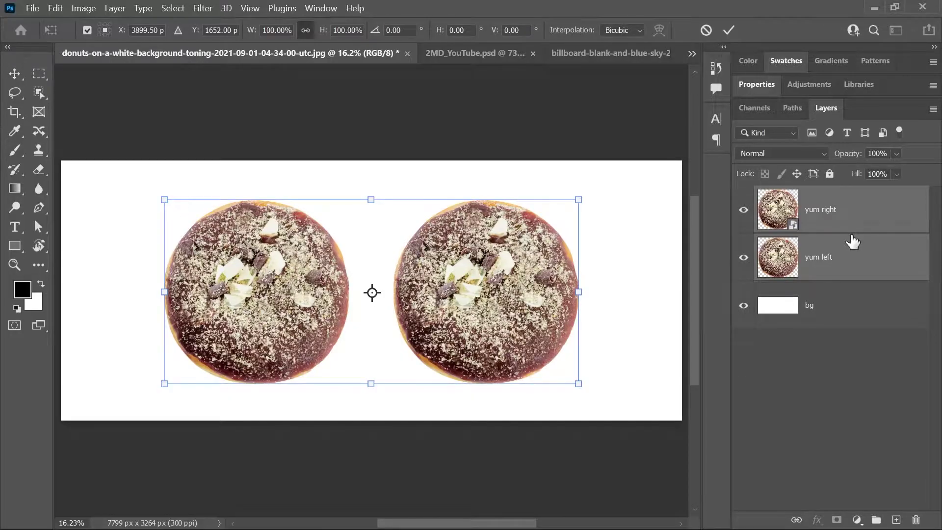
{"action": "left_click_drag", "start_coordinate": [580, 200], "coordinate": [377, 292]}
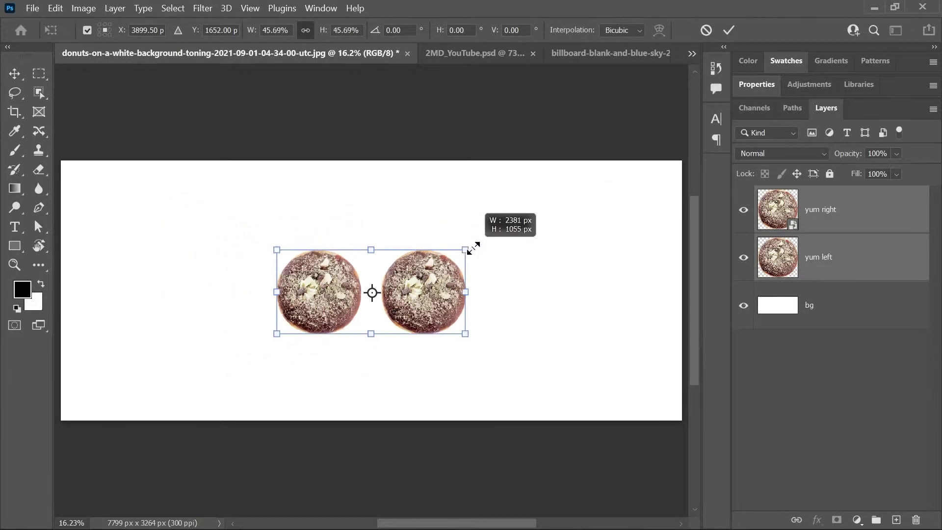
{"action": "key", "text": "Return"}
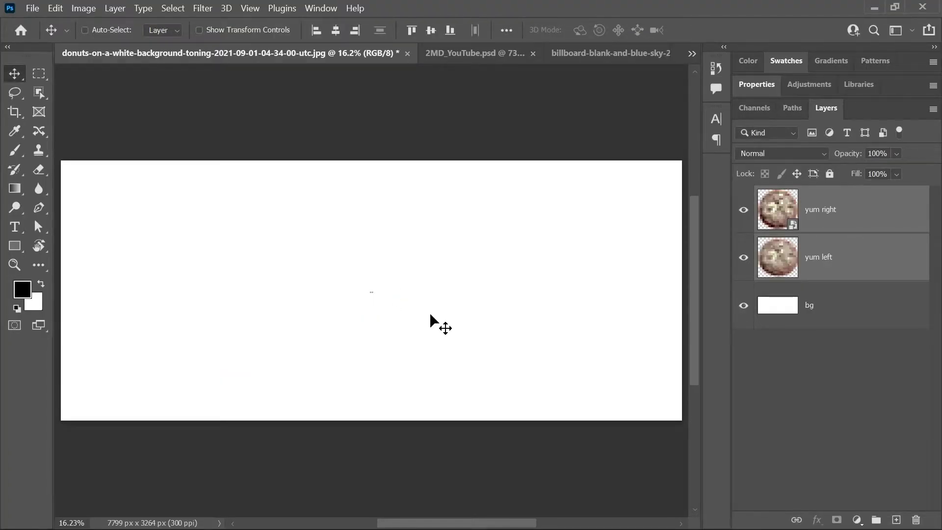
Scale the tiny donuts back up to fill the canvas and compare their sharpness
{"action": "key", "text": "ctrl+t"}
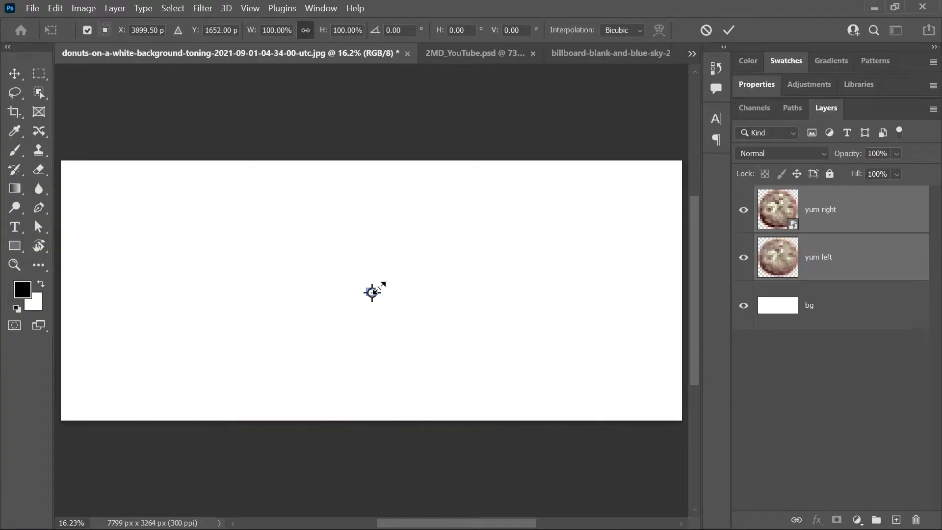
{"action": "left_click_drag", "start_coordinate": [382, 286], "coordinate": [671, 163]}
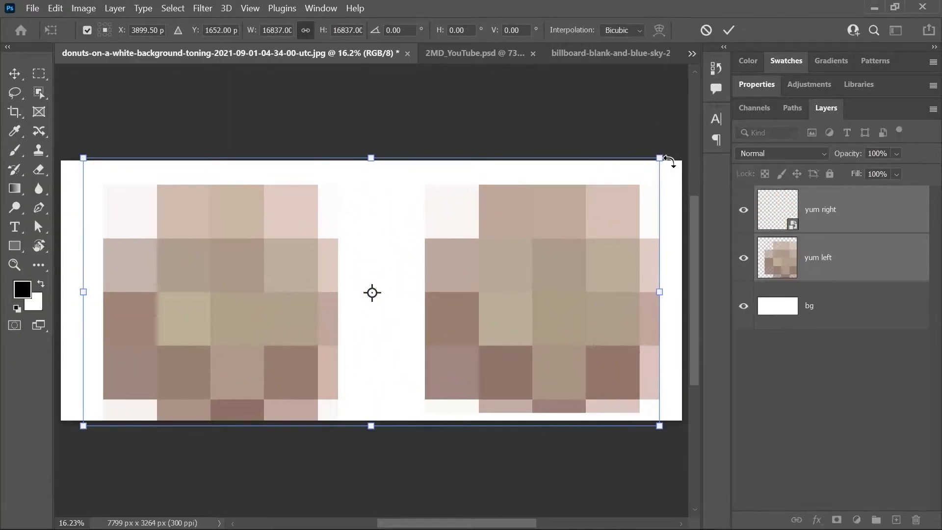
{"action": "key", "text": "Return"}
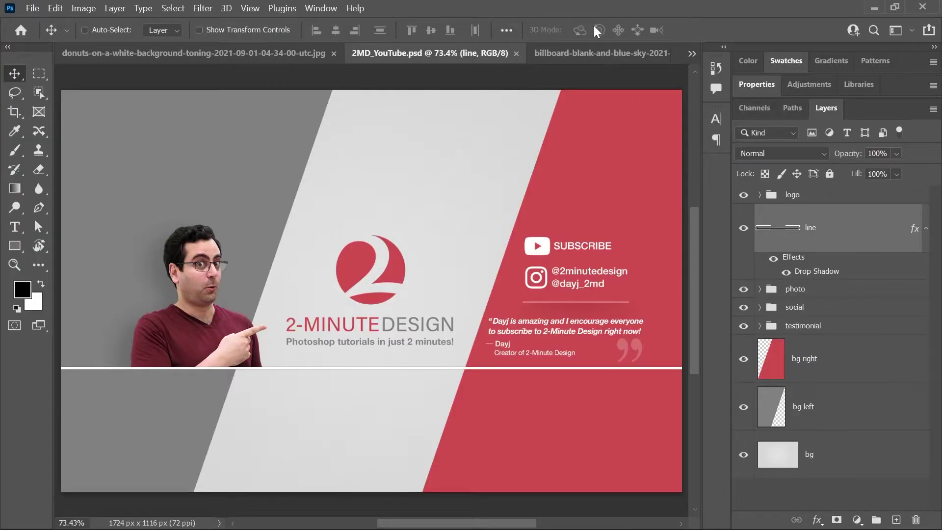
Combine all 2MD_YouTube layout layers into the 'logo' smart object and drag it onto the billboard photo
{"action": "left_click", "coordinate": [601, 53]}
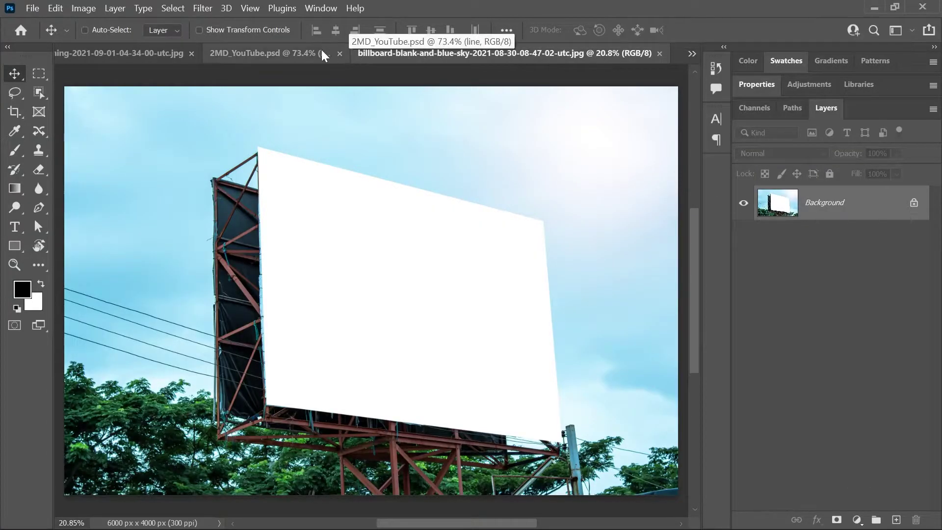
{"action": "left_click", "coordinate": [272, 53]}
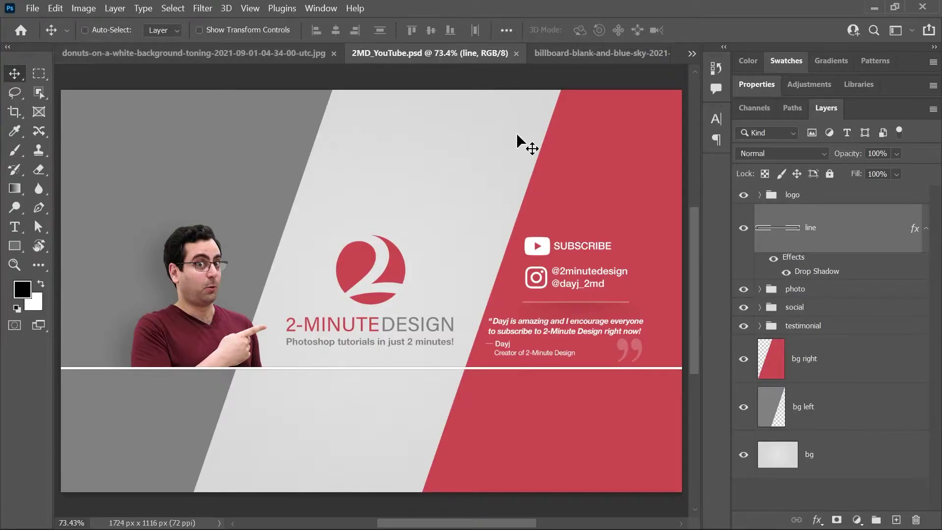
{"action": "left_click", "coordinate": [870, 199]}
{"action": "left_click", "coordinate": [816, 455], "text": "shift"}
{"action": "right_click", "coordinate": [816, 454]}
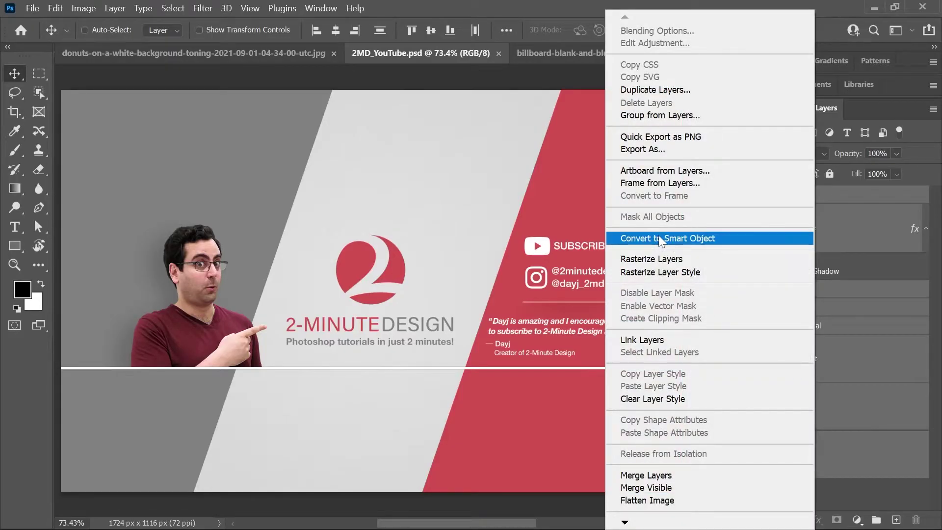
{"action": "left_click", "coordinate": [659, 236]}
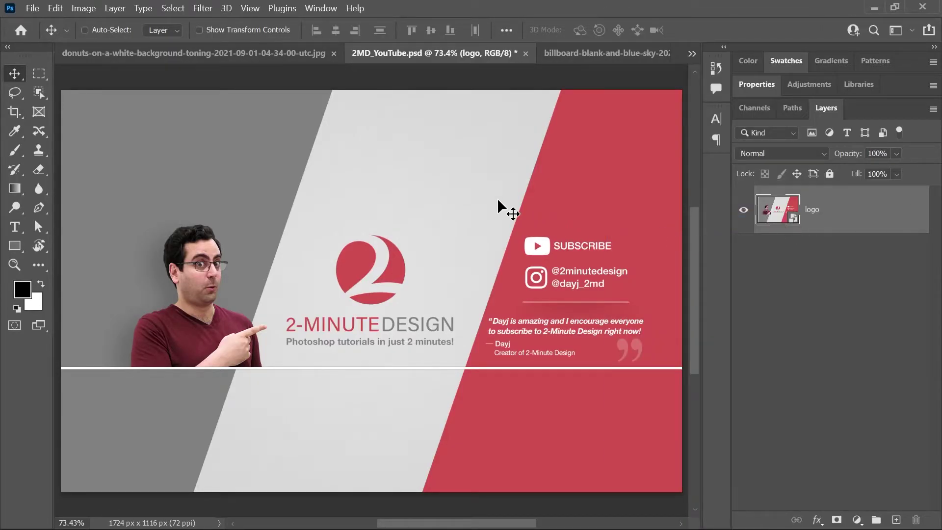
{"action": "mouse_move", "coordinate": [520, 190]}
{"action": "left_mouse_down"}
{"action": "mouse_move", "coordinate": [519, 118]}
{"action": "mouse_move", "coordinate": [401, 275]}
{"action": "left_mouse_up"}
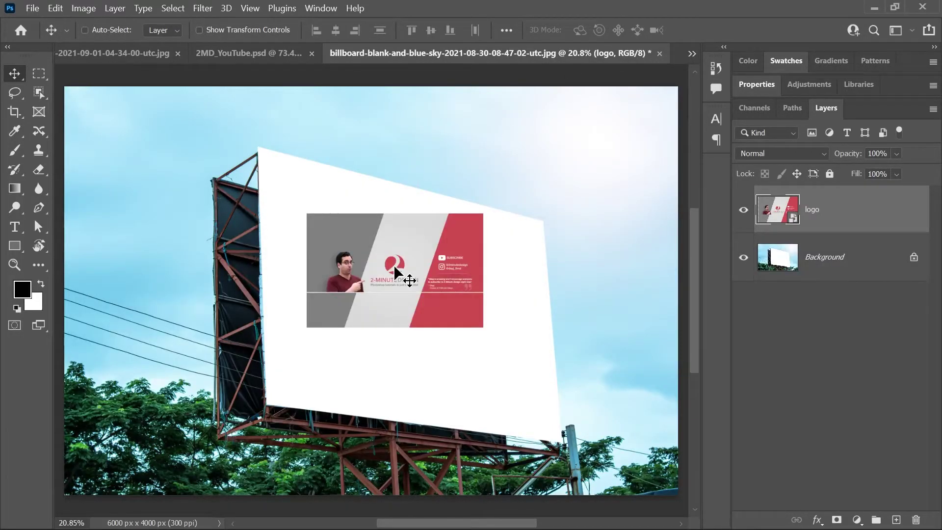
Turn on auto-select for canvas clicks and start a free transform on the placed layout
{"action": "left_click", "coordinate": [402, 274]}
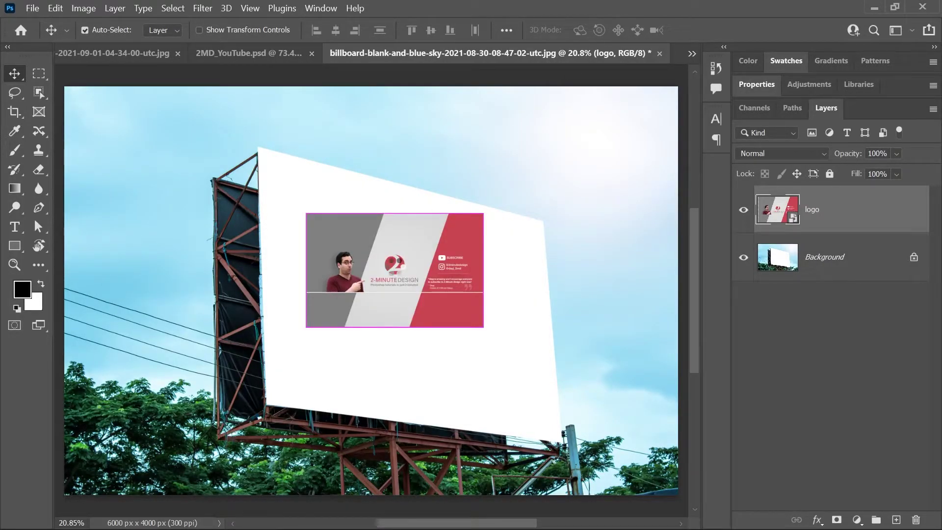
{"action": "key", "text": "ctrl+t"}
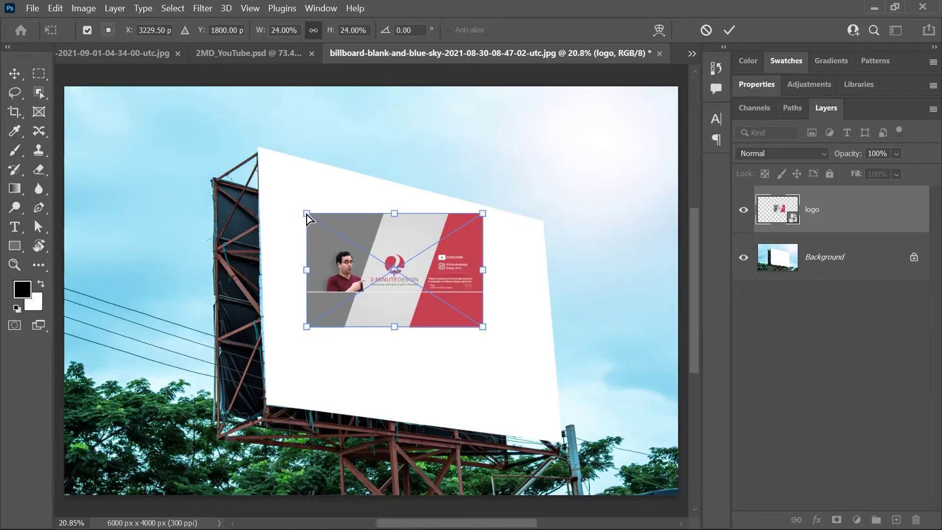
Pin the layout's four corners to the billboard's corners and commit the perspective distortion
{"action": "left_click_drag", "start_coordinate": [308, 214], "coordinate": [259, 147]}
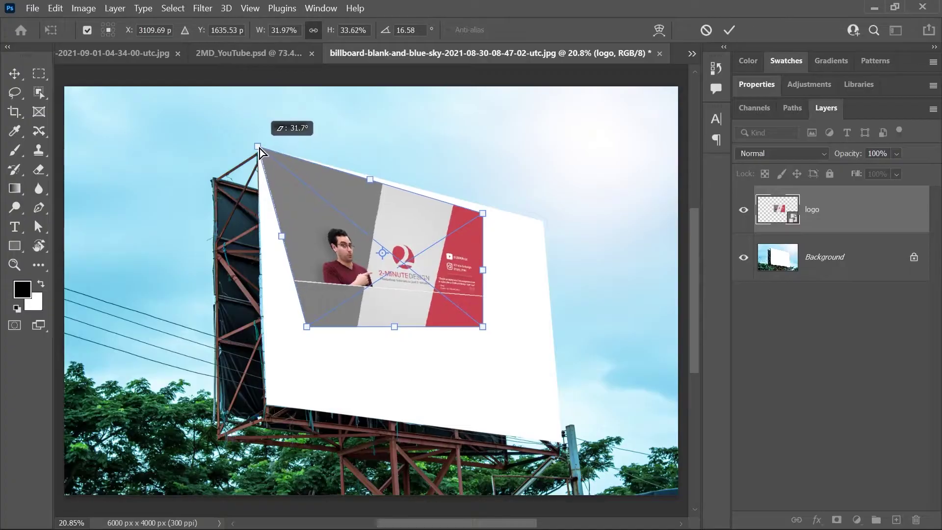
{"action": "left_click_drag", "start_coordinate": [483, 214], "coordinate": [543, 221]}
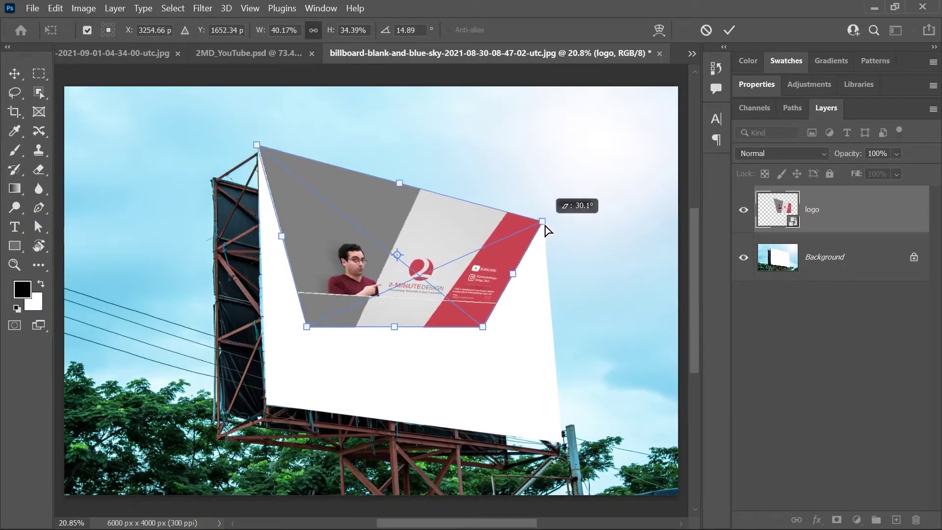
{"action": "left_click_drag", "start_coordinate": [483, 327], "coordinate": [562, 440]}
{"action": "left_click_drag", "start_coordinate": [306, 327], "coordinate": [266, 406]}
{"action": "key", "text": "Return"}
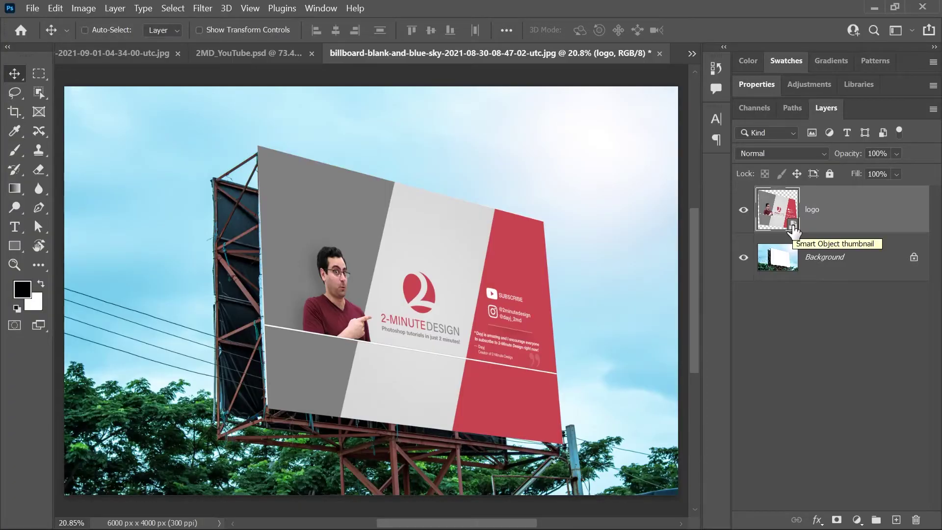
Open the smart object's contents, move the logo into the bottom band, then save and close logo.psb
{"action": "double_click", "coordinate": [794, 226]}
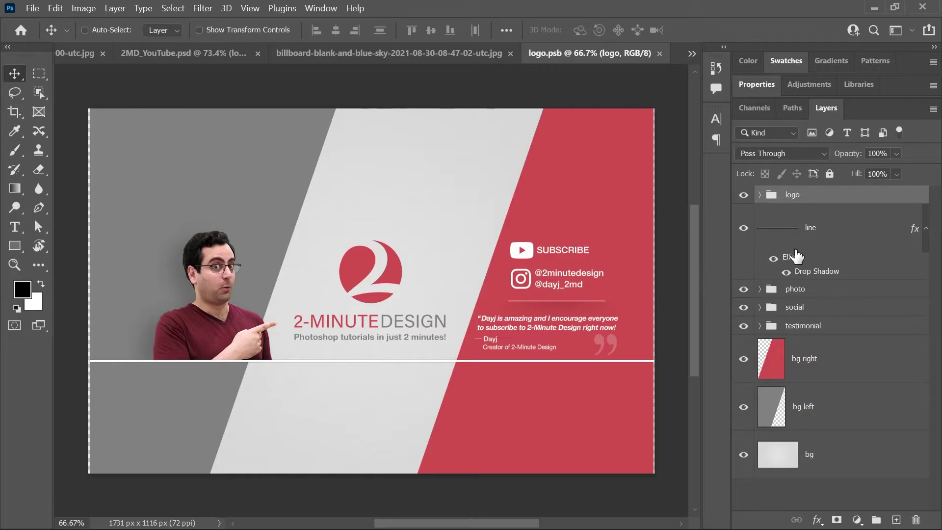
{"action": "left_click_drag", "start_coordinate": [465, 258], "coordinate": [728, 466]}
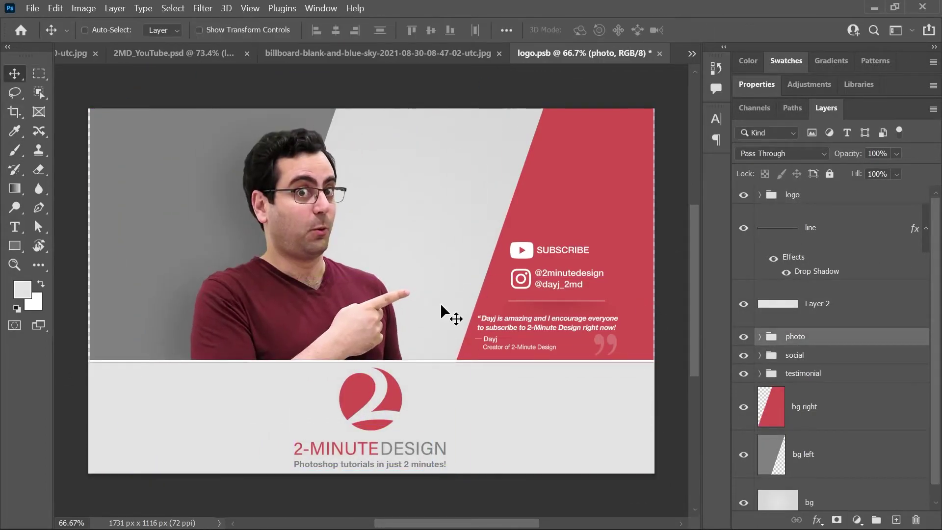
{"action": "key", "text": "ctrl+s"}
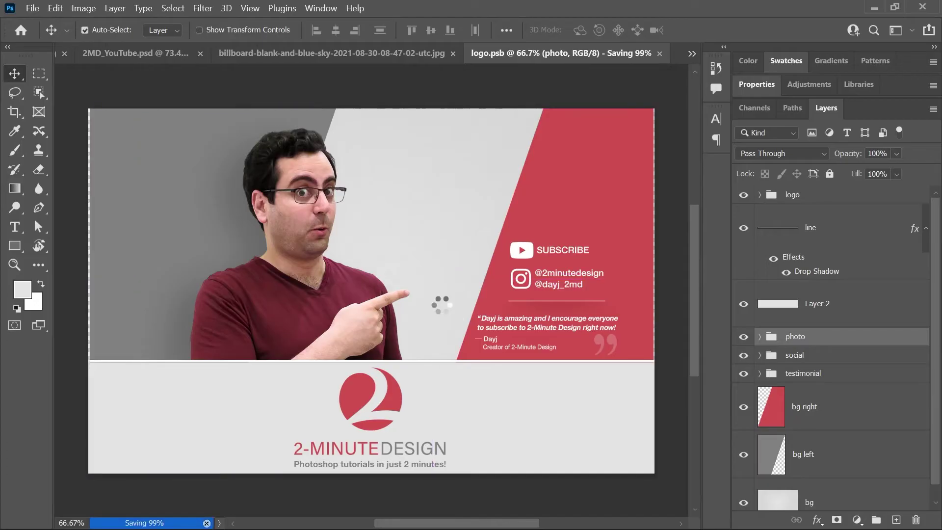
{"action": "left_click", "coordinate": [661, 52]}
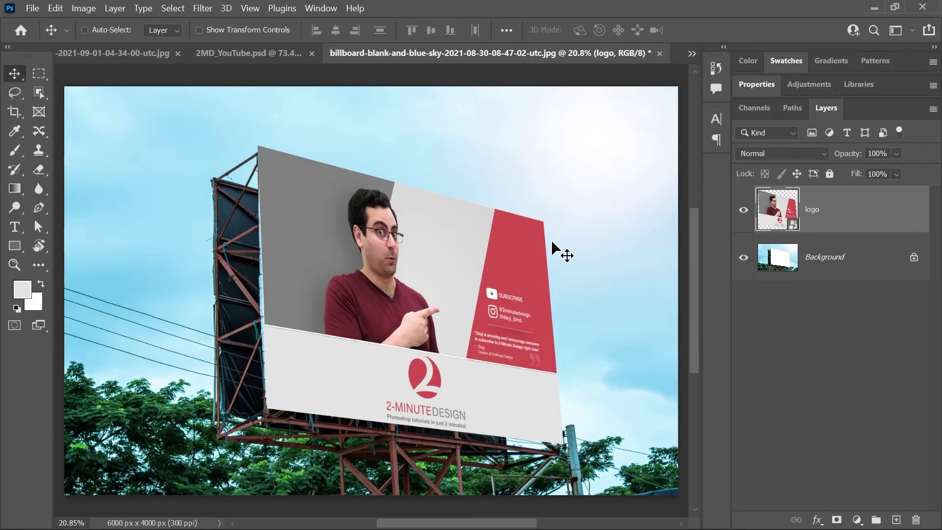